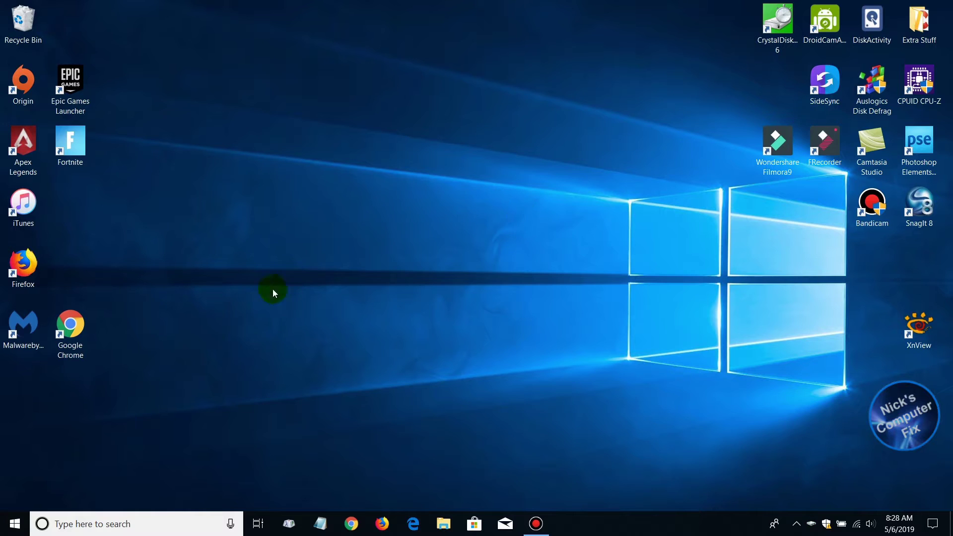
Open the Win+X power-user menu by right-clicking the Start button.
right_click(17, 525)
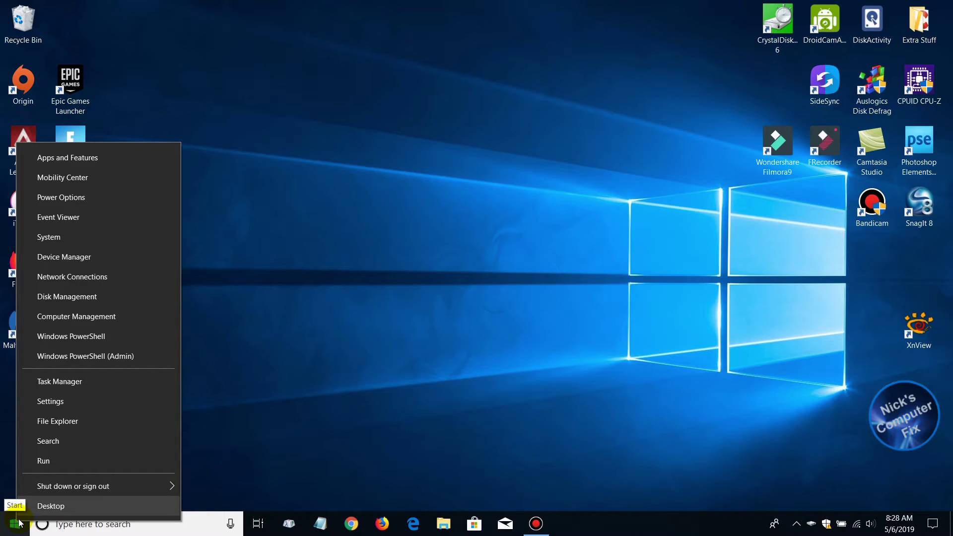
Run 'temp' from the Run box to open the Windows Temp folder.
click(67, 461)
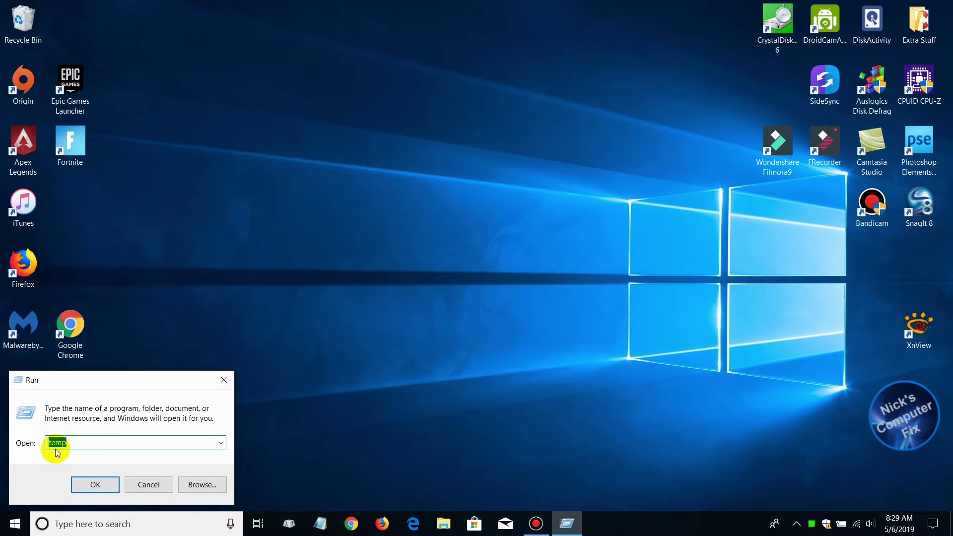
click(91, 486)
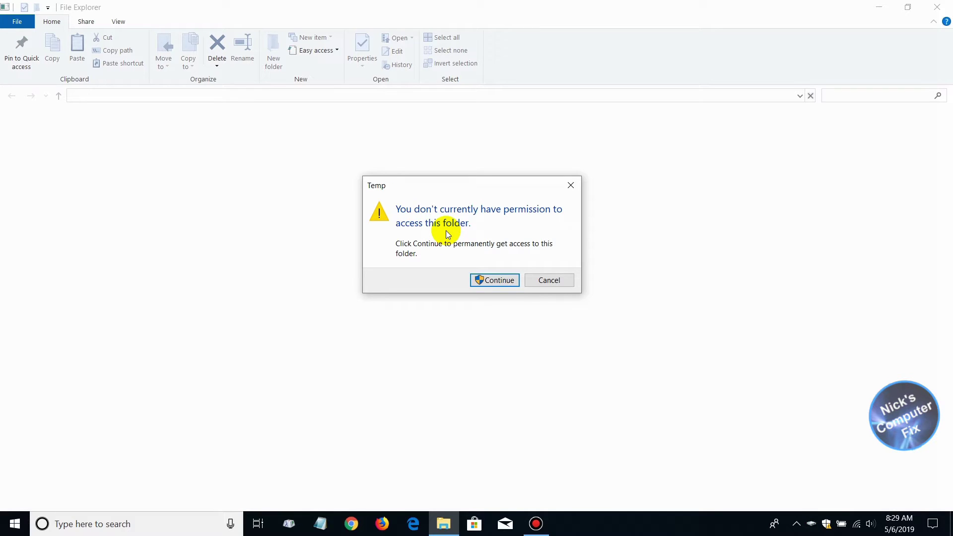
Delete all 25 items in C:\Windows\Temp, approving admin access, then close the folder window.
click(495, 280)
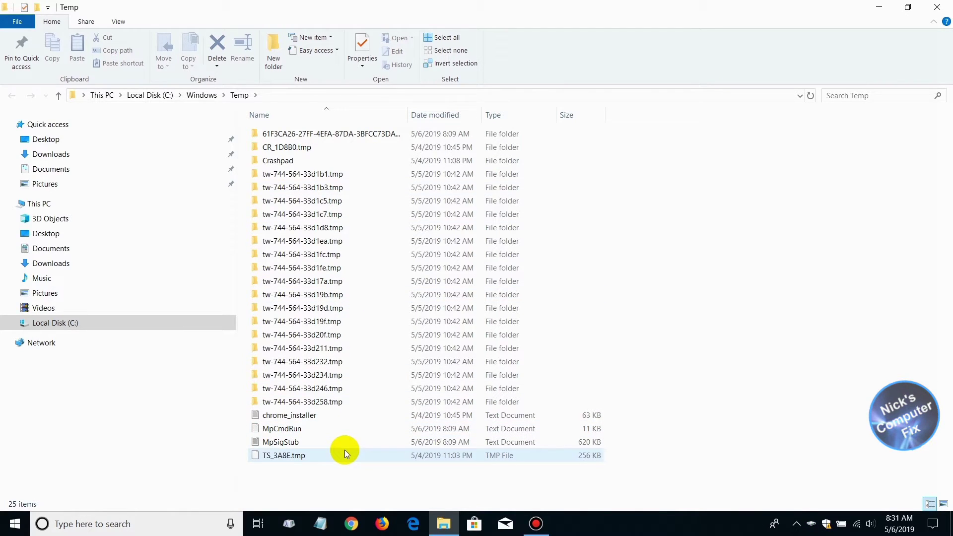
click(322, 135)
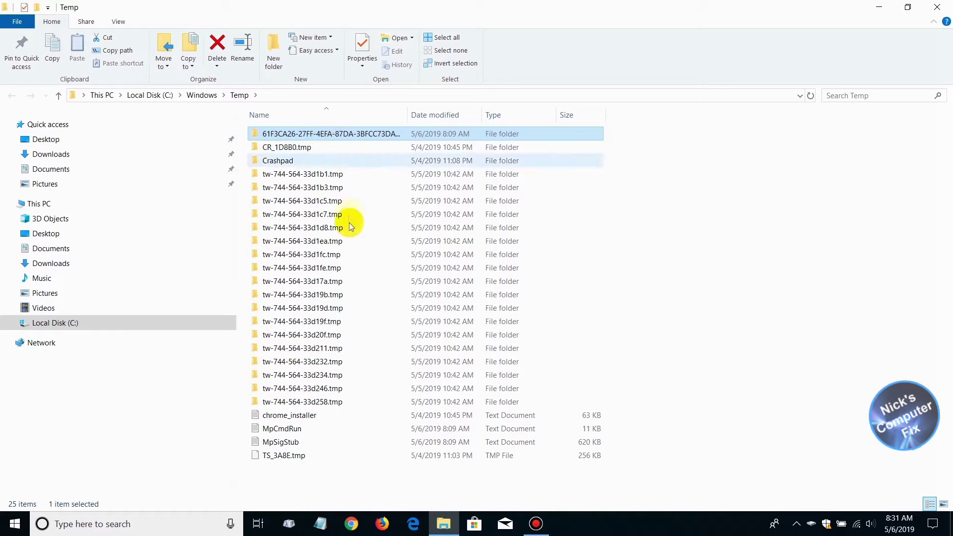
shift+click(281, 454)
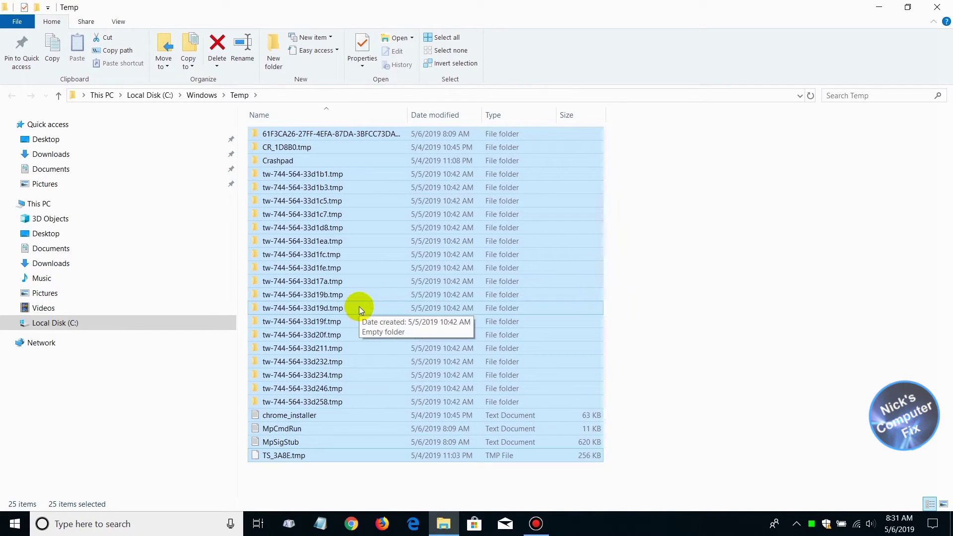
right_click(369, 176)
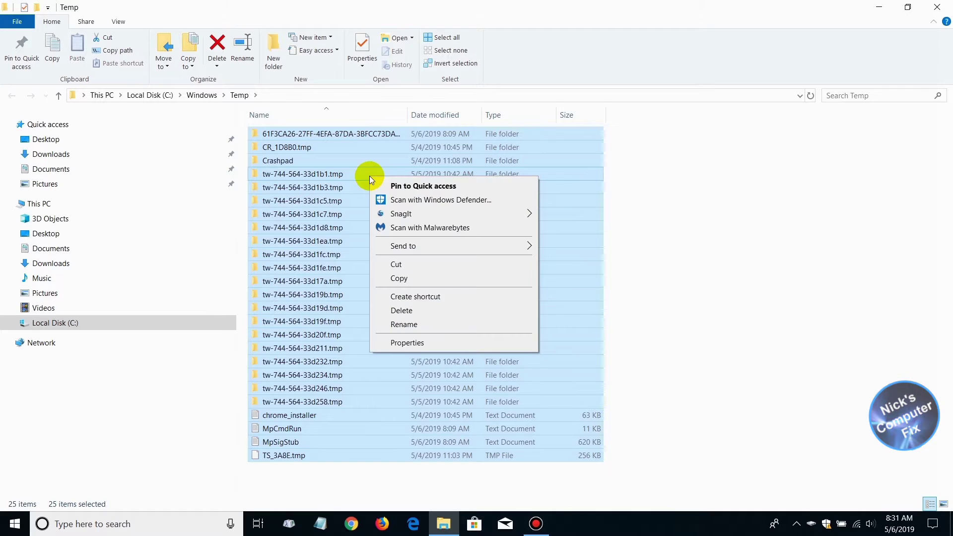
click(407, 308)
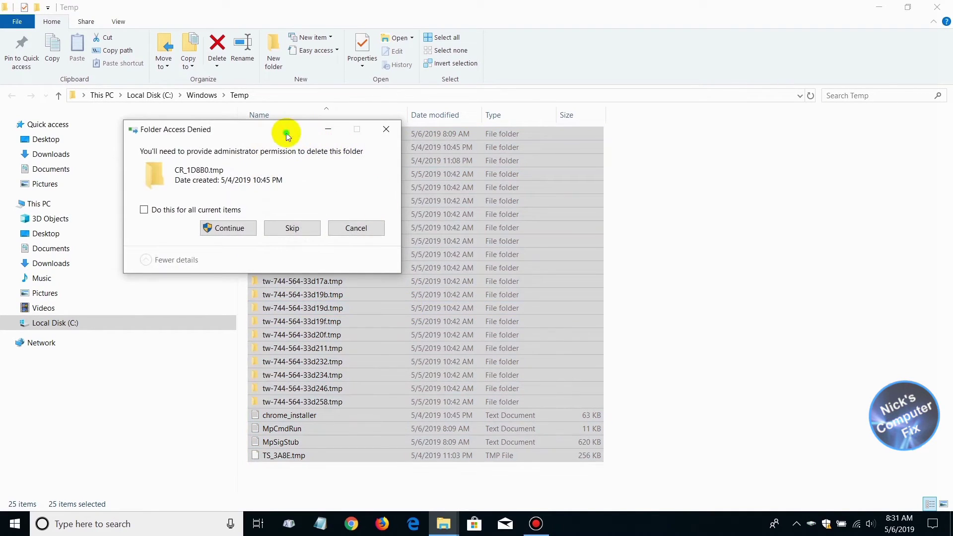
drag(286, 133, 444, 175)
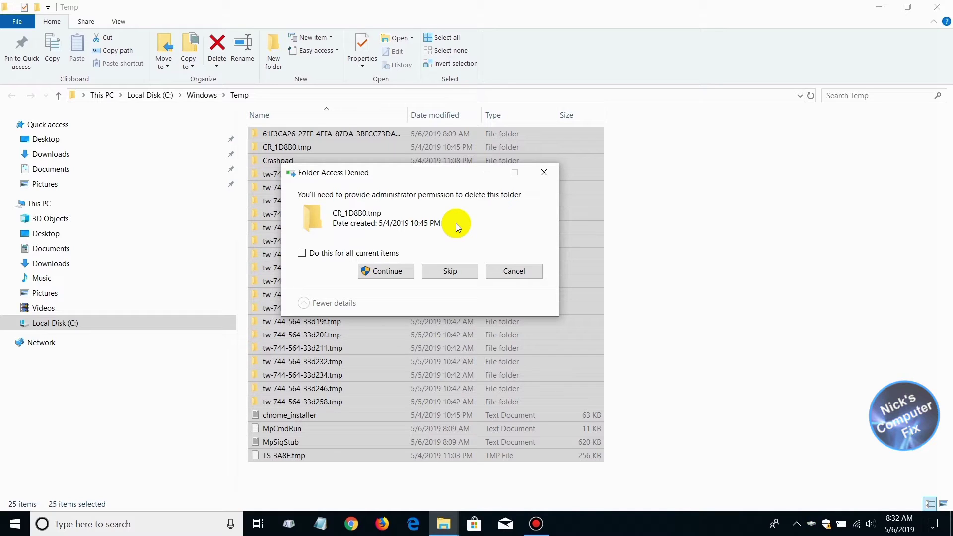
click(395, 277)
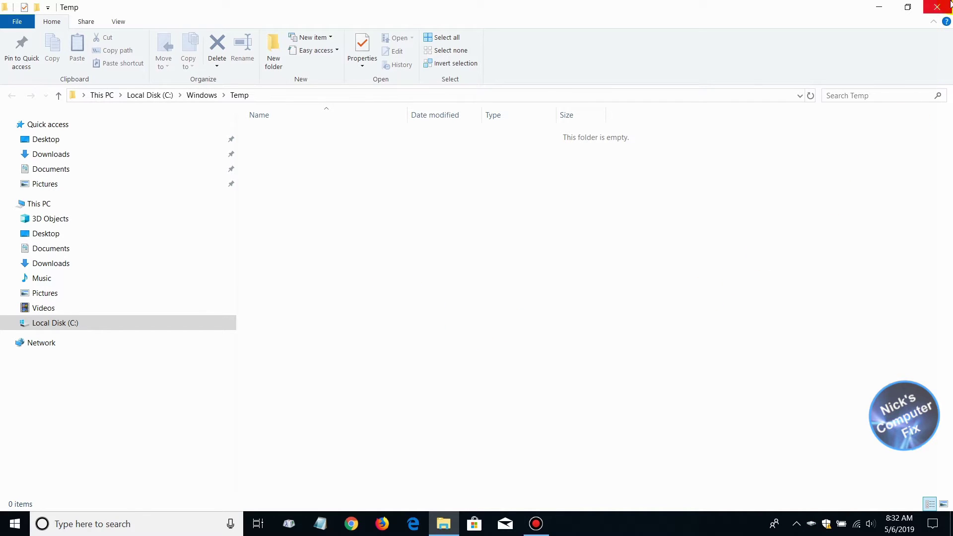
click(940, 11)
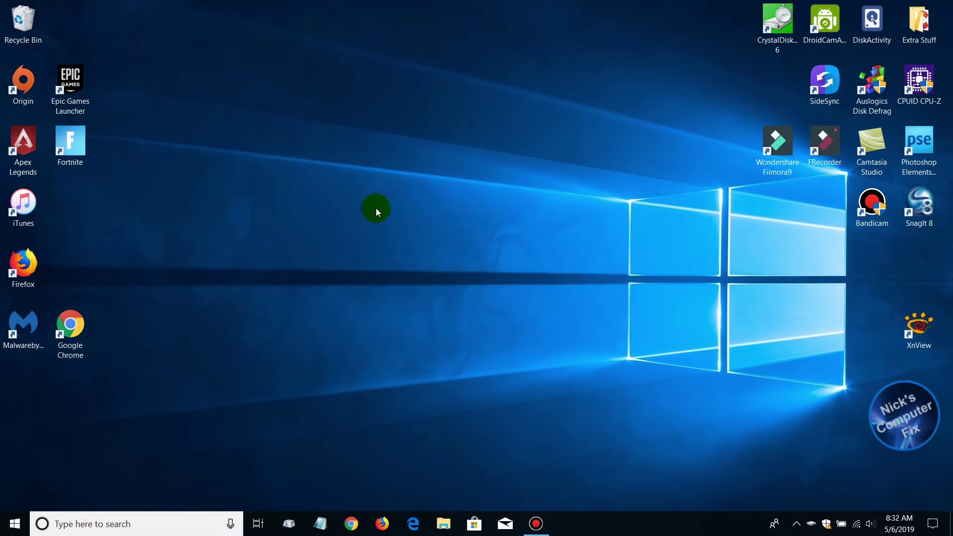
Run %temp% from the Win+X Run box to open the user's Local Temp folder.
right_click(20, 523)
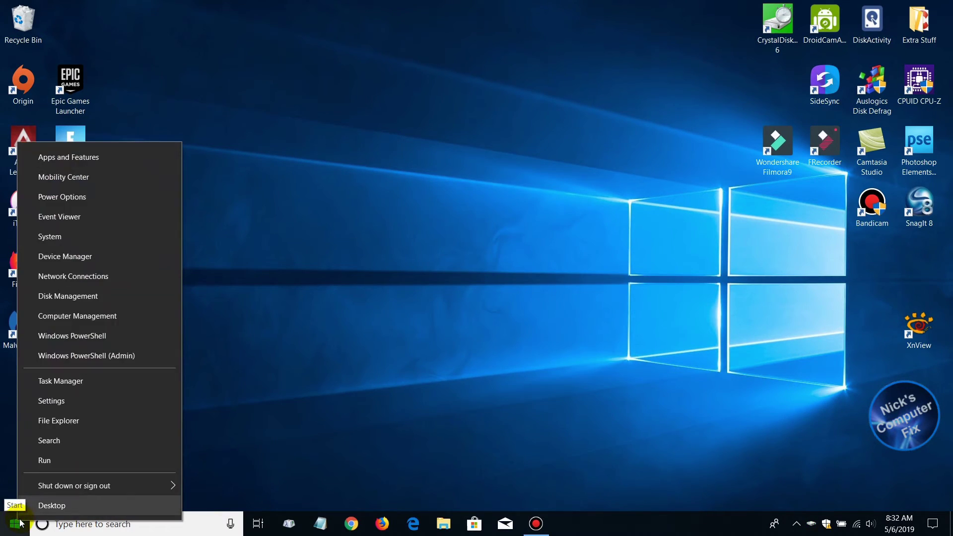
click(57, 460)
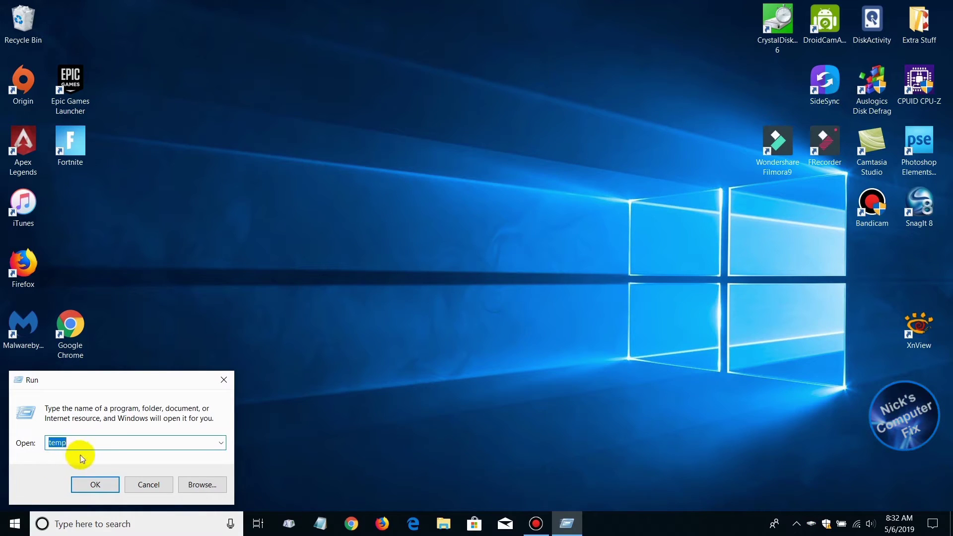
text(%t)
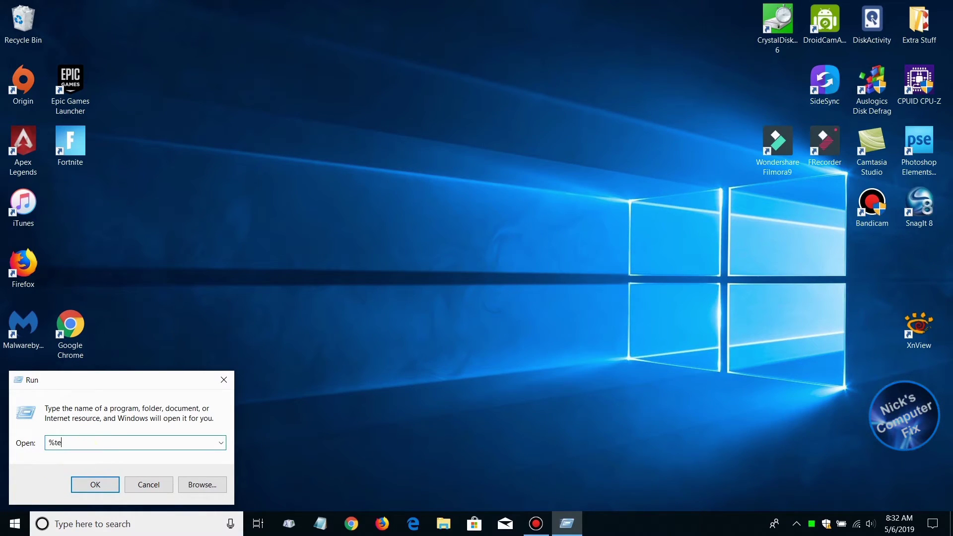
text(emp%)
click(89, 486)
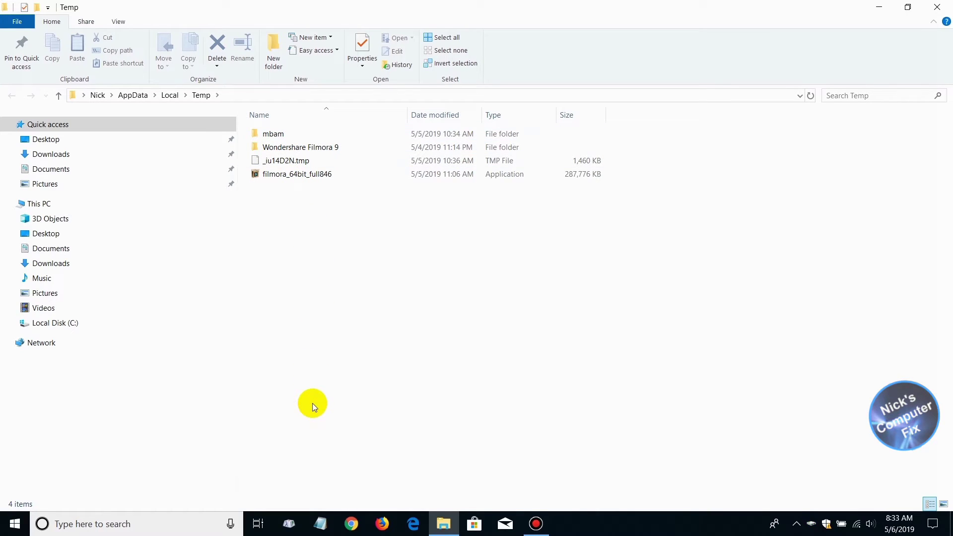
Delete all four items, mbam through filmora_64bit_full846, from the user's Temp folder.
click(298, 134)
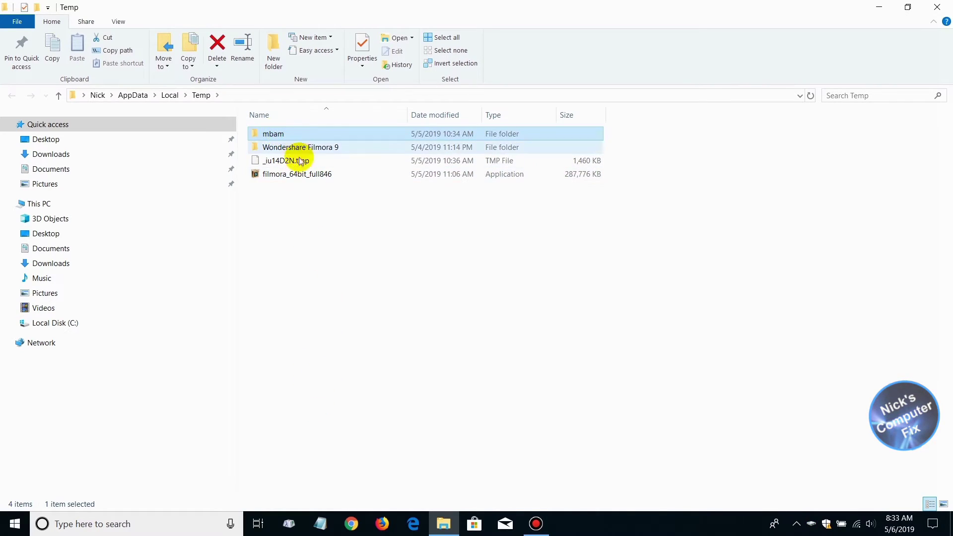
shift+click(304, 175)
right_click(321, 141)
click(380, 323)
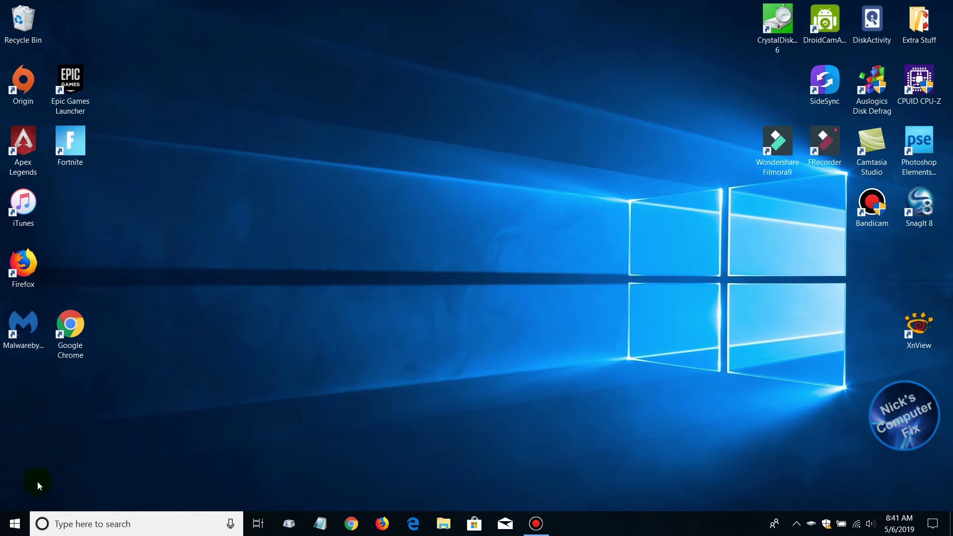
Run 'prefetch' from the Win+X Run box to open C:\Windows\Prefetch.
right_click(16, 527)
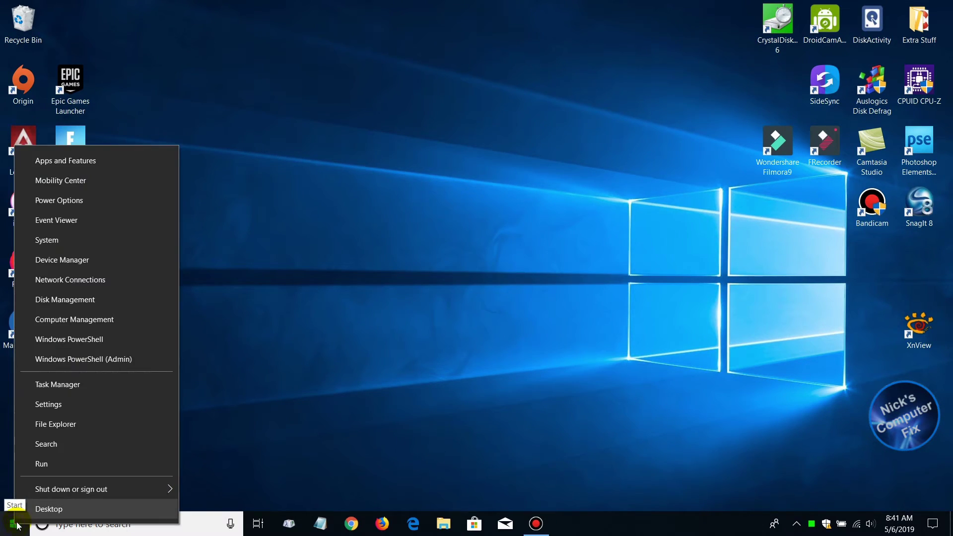
click(63, 465)
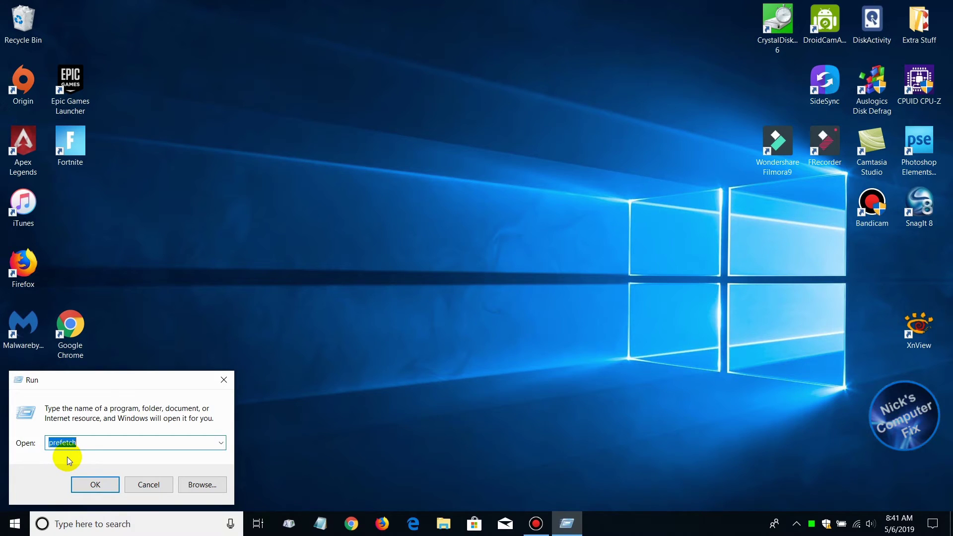
click(91, 484)
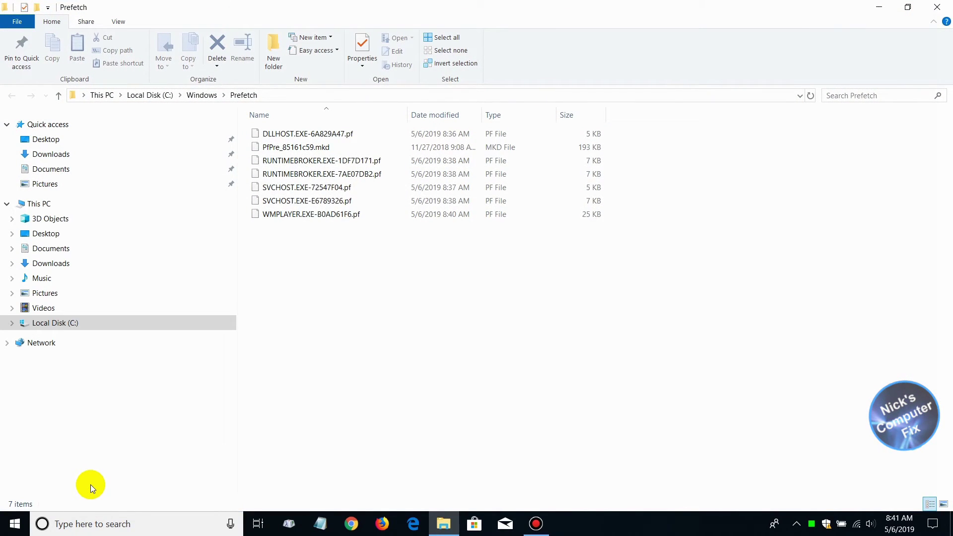
Delete all seven Prefetch files, skipping the in-use one for all items, and close the window.
click(654, 264)
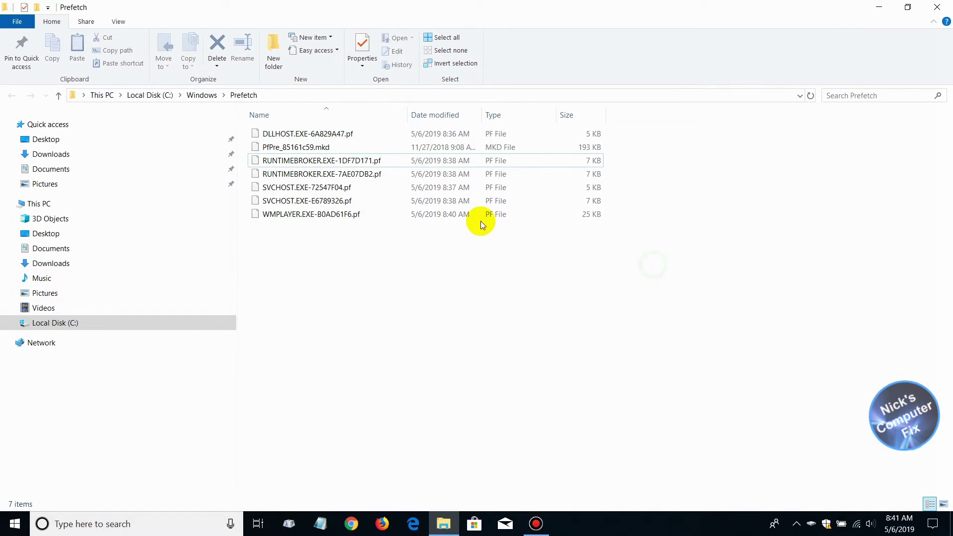
drag(504, 254, 256, 130)
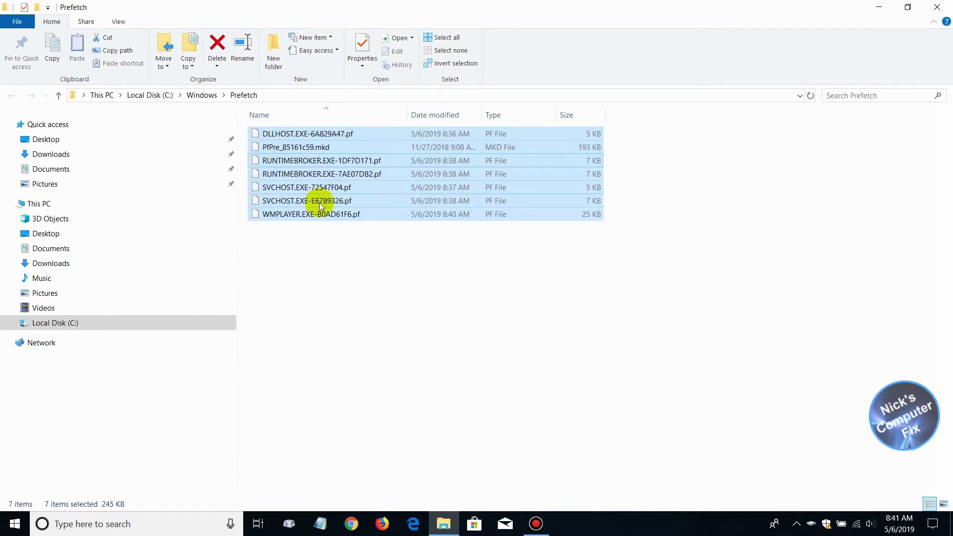
right_click(356, 159)
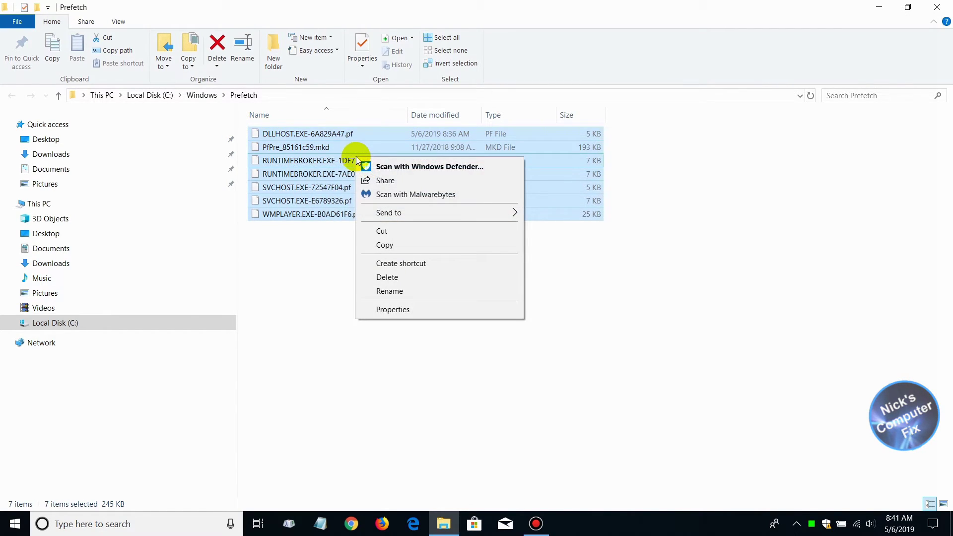
click(410, 276)
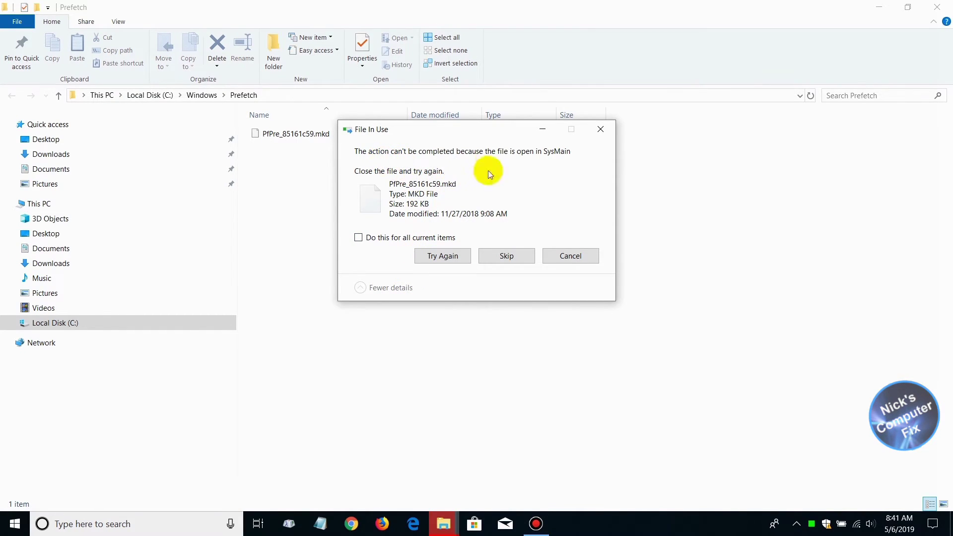
click(359, 239)
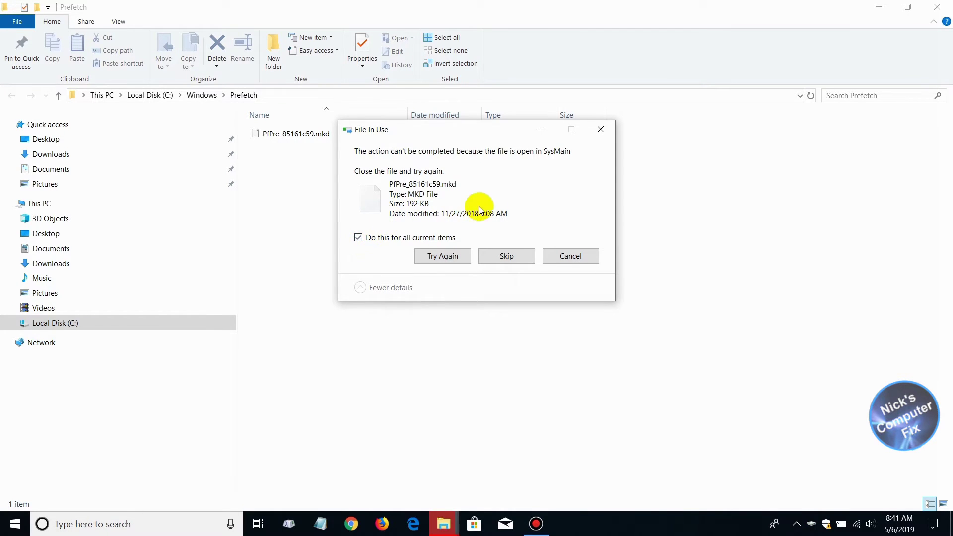
click(509, 254)
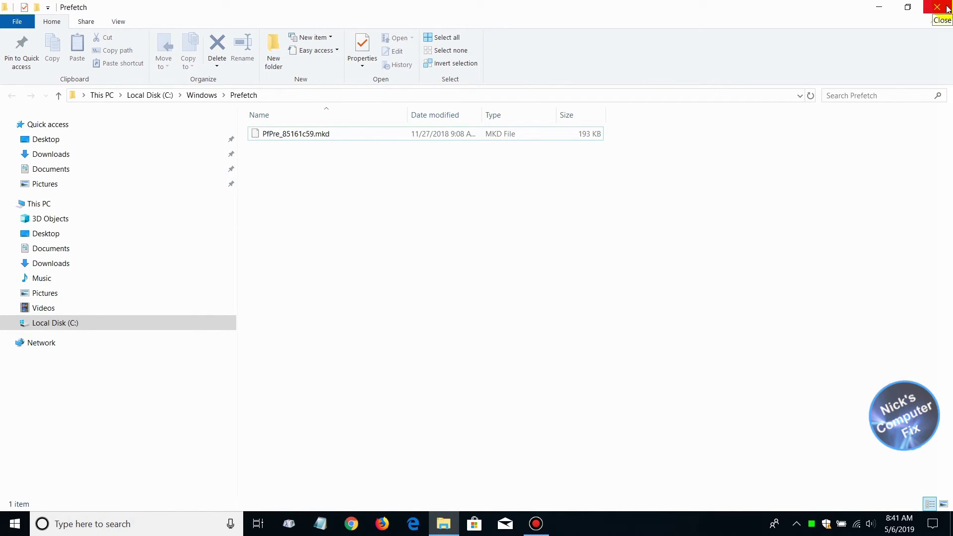
click(947, 8)
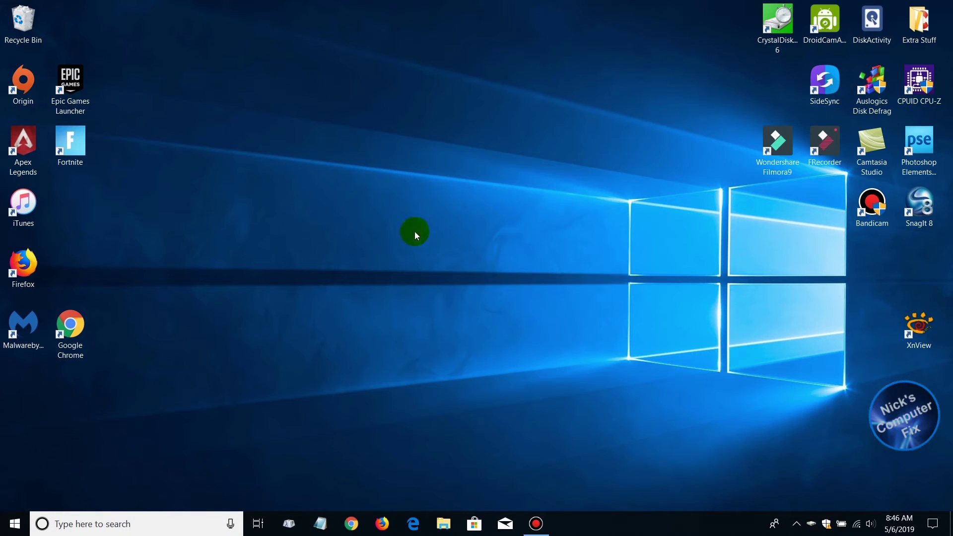
Open Apps & features from the Start button's Win+X menu.
right_click(11, 529)
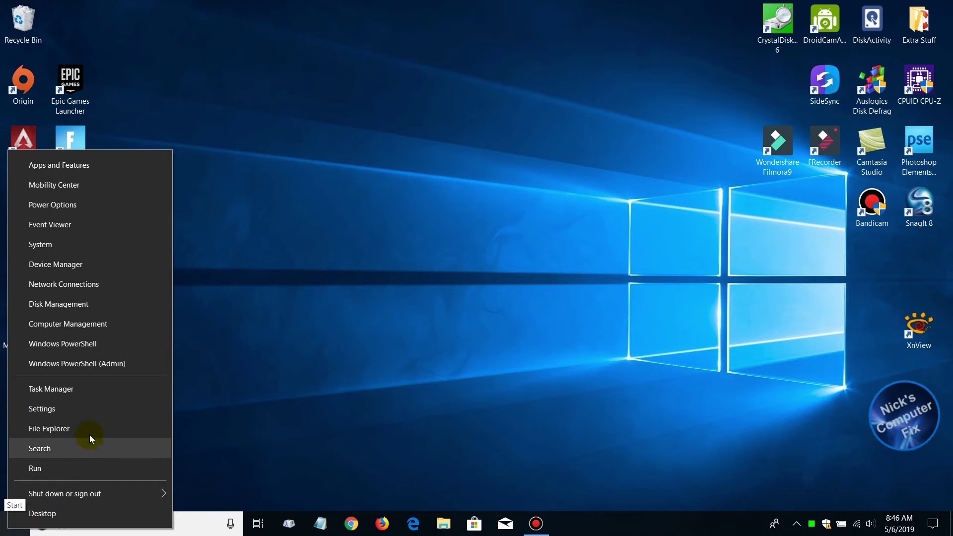
click(112, 170)
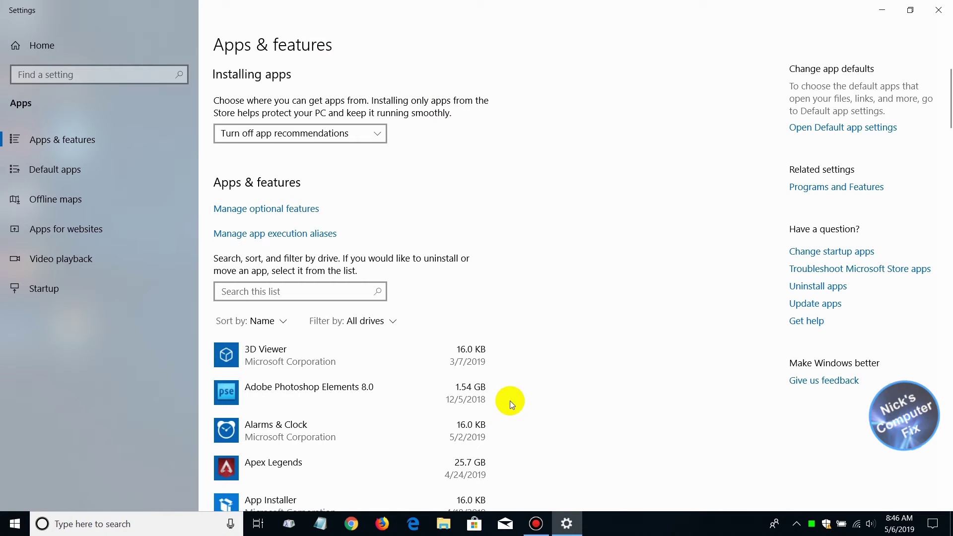
Scroll the app list, view Adobe Photoshop Elements 8.0's Modify/Uninstall options, then close Settings.
scroll(512, 386, down, 3)
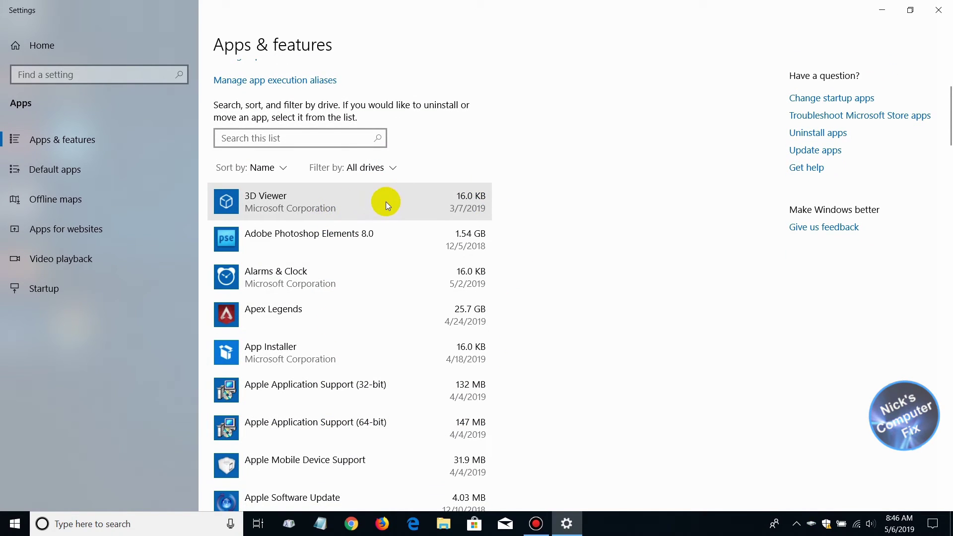
click(383, 238)
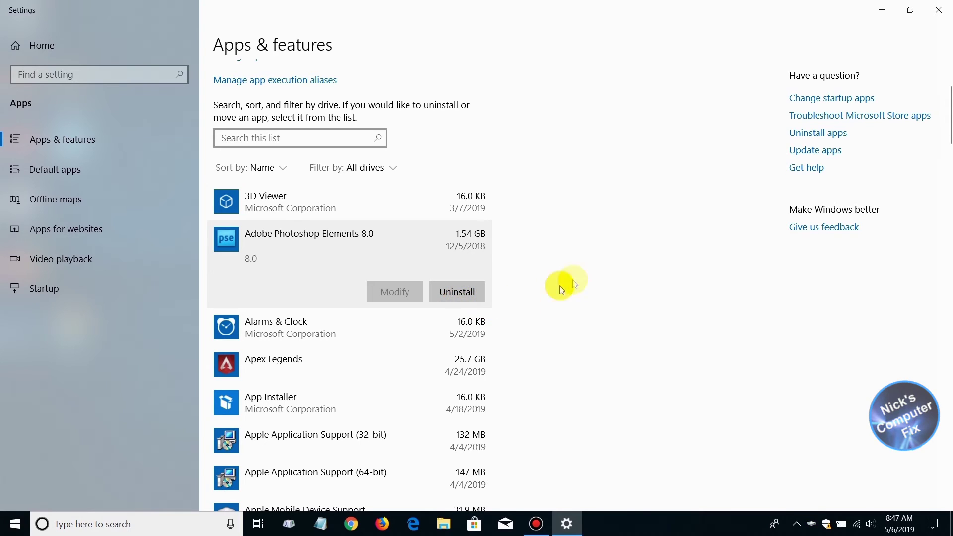
click(936, 12)
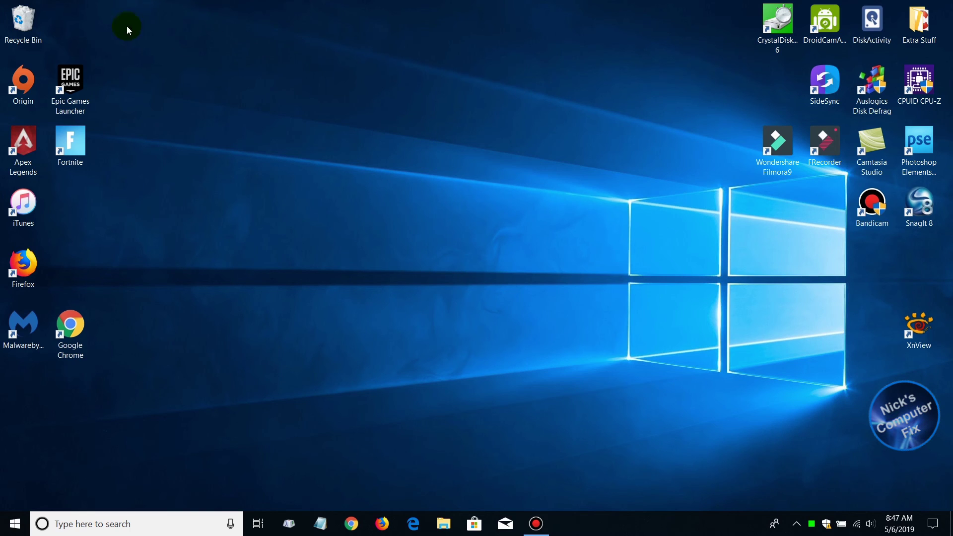
Empty the desktop Recycle Bin, confirming permanent deletion of its 743 items, then deselect it.
click(23, 19)
right_click(24, 19)
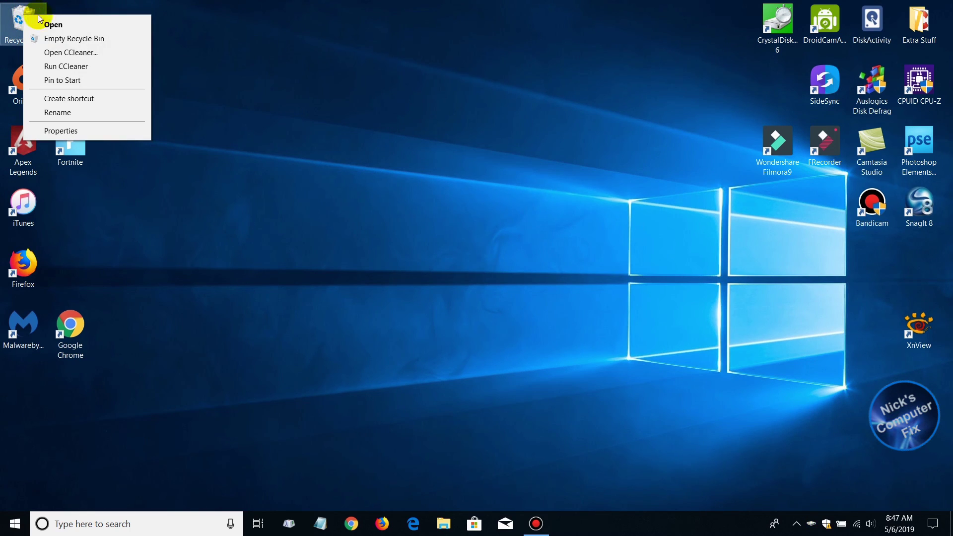
click(91, 40)
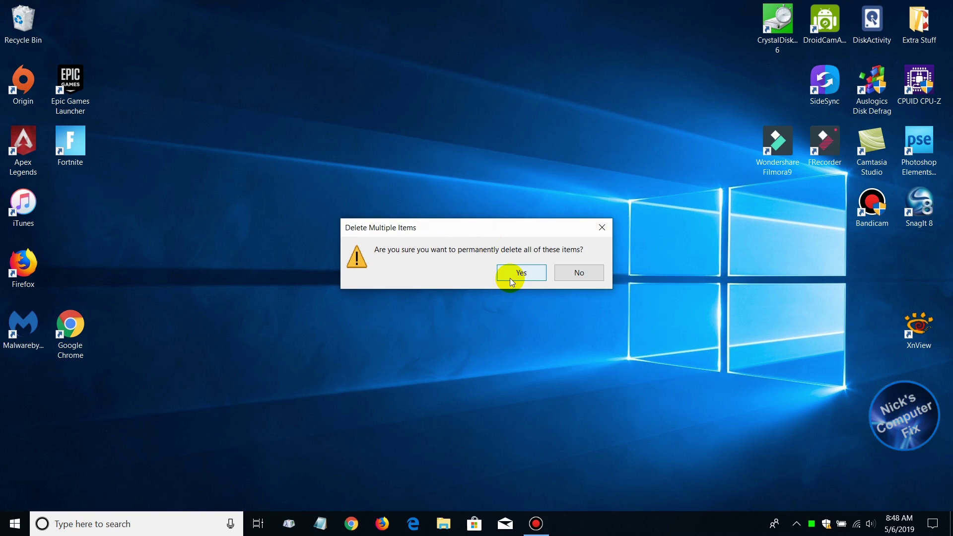
click(510, 278)
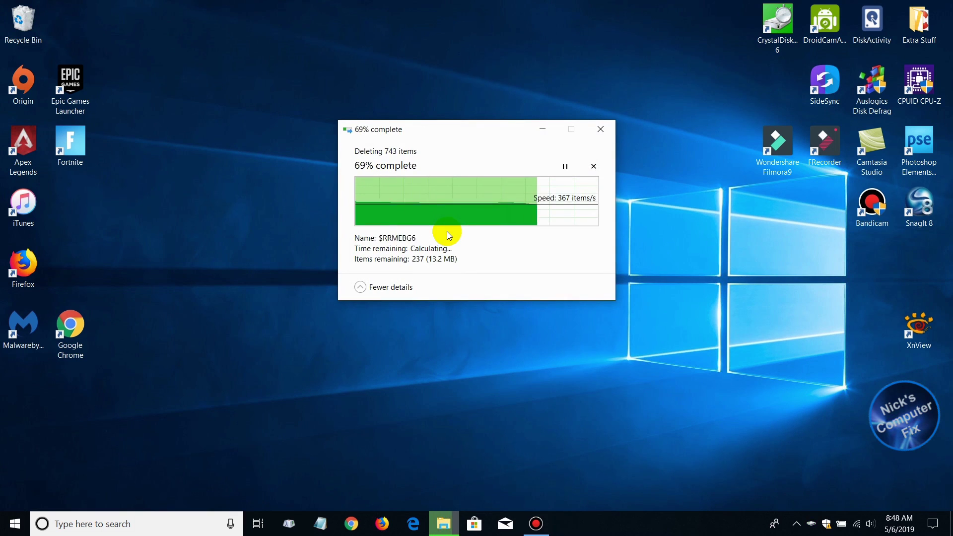
click(447, 232)
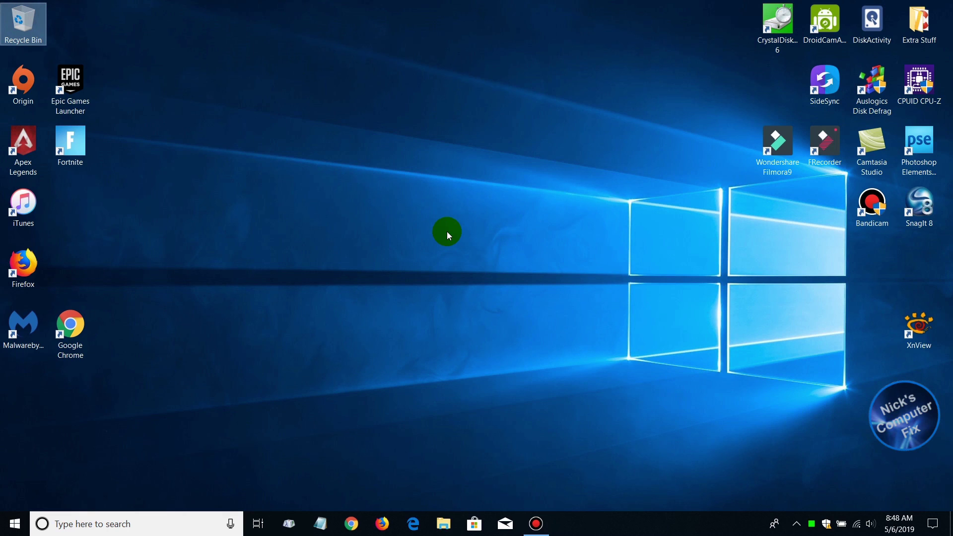
click(37, 39)
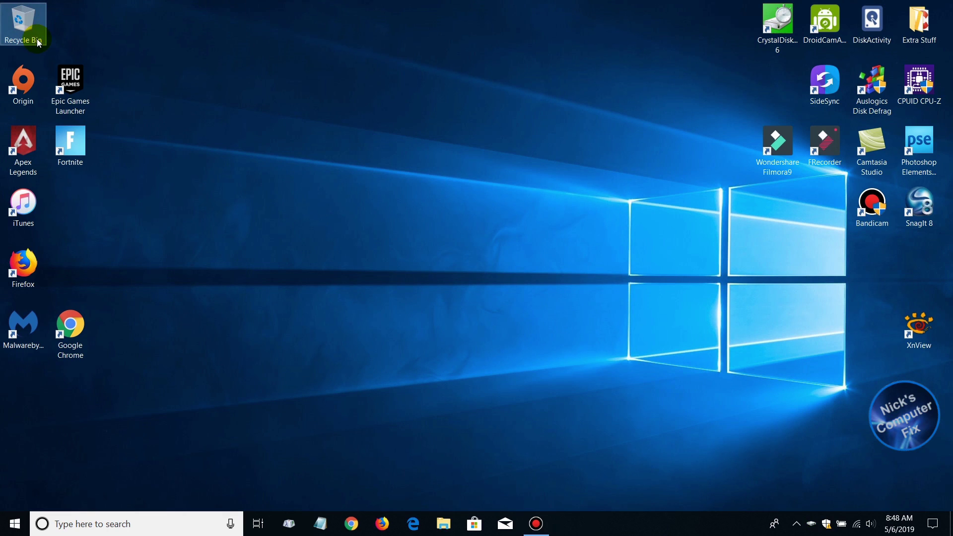
click(445, 239)
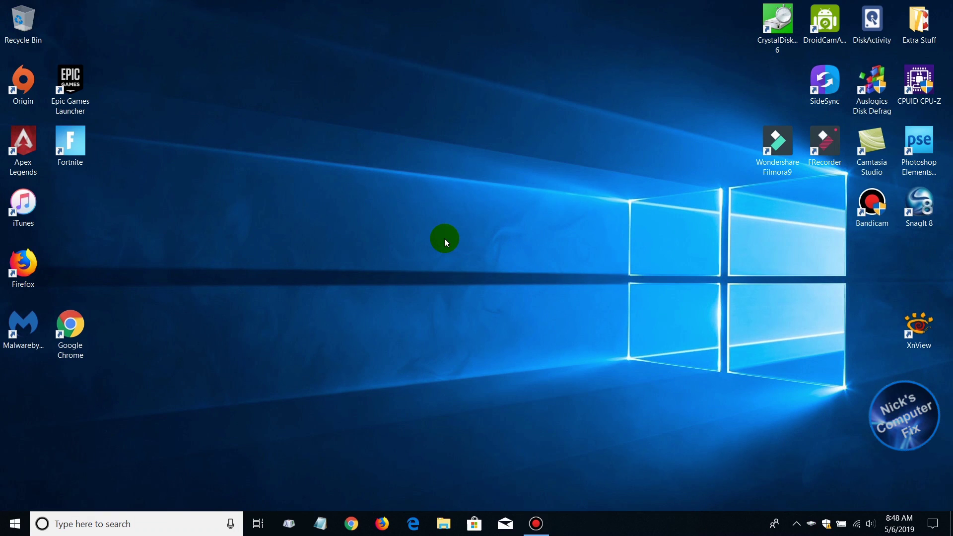